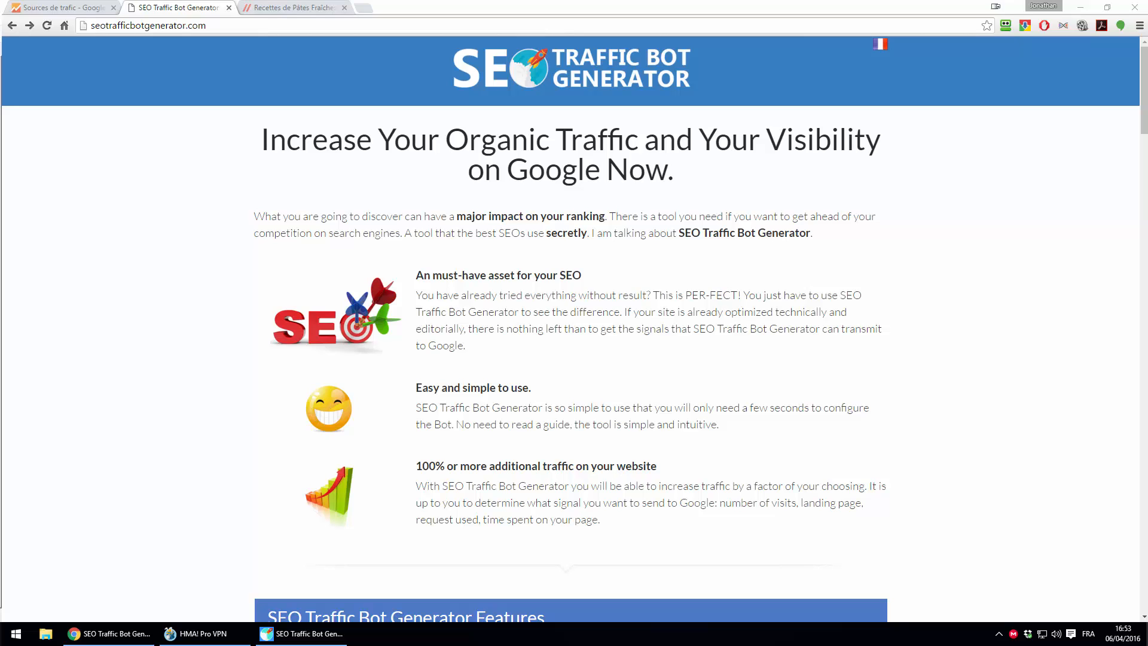
- Switch to HMA! Pro VPN, look through the available server countries, and return to its connection dashboard
click(203, 633)
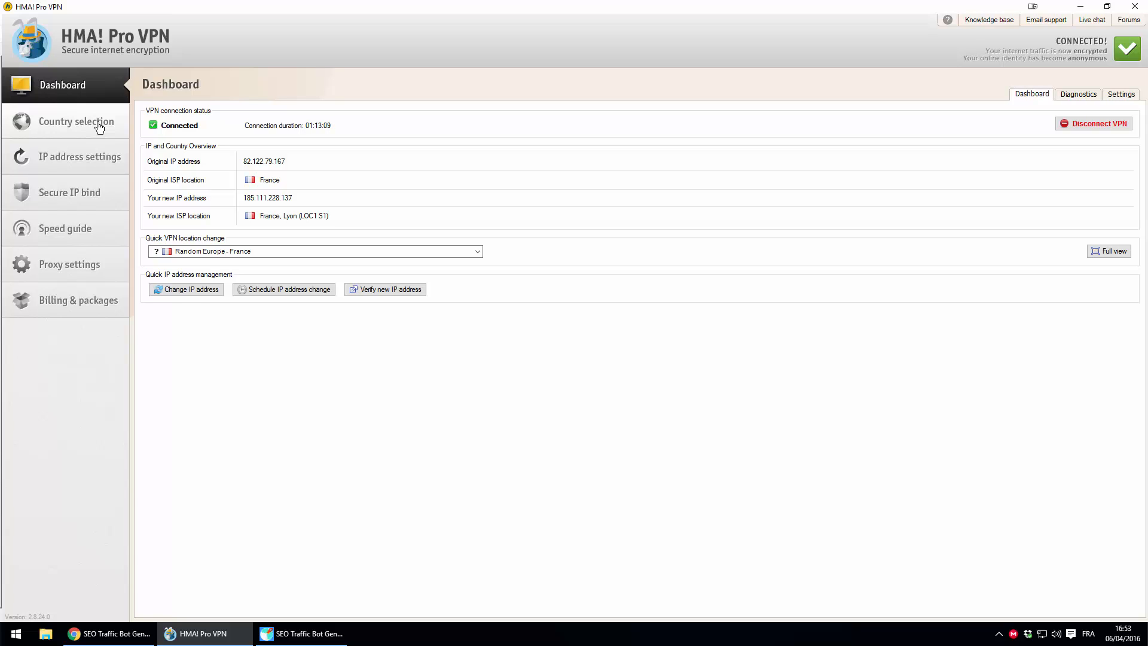
click(100, 126)
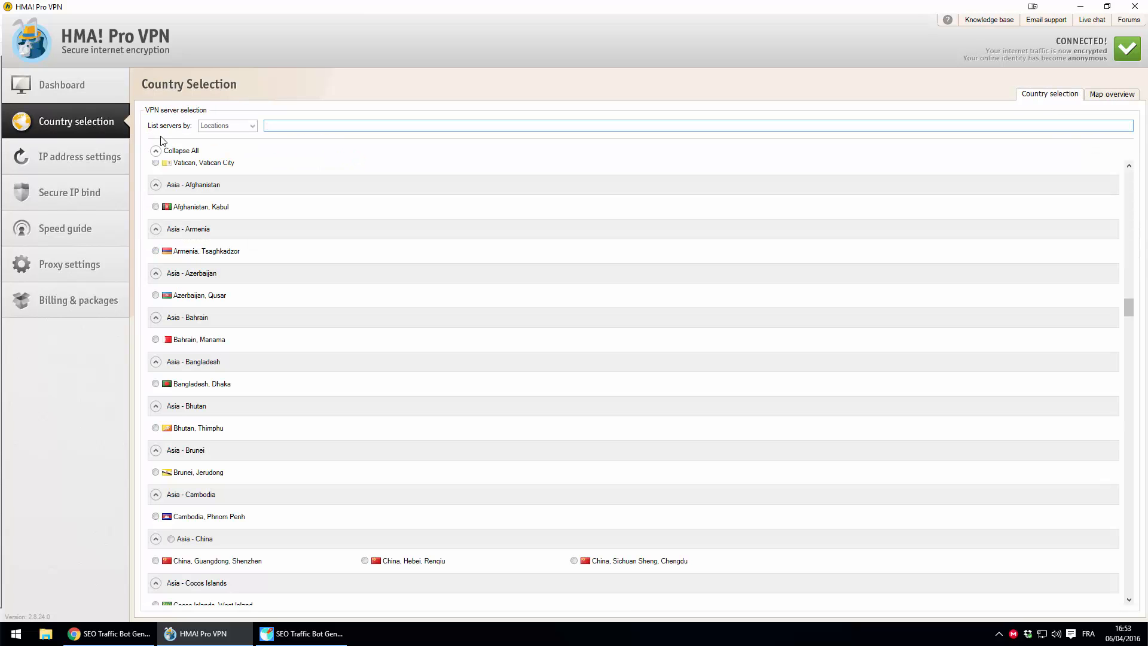
scroll(199, 225, down, 5)
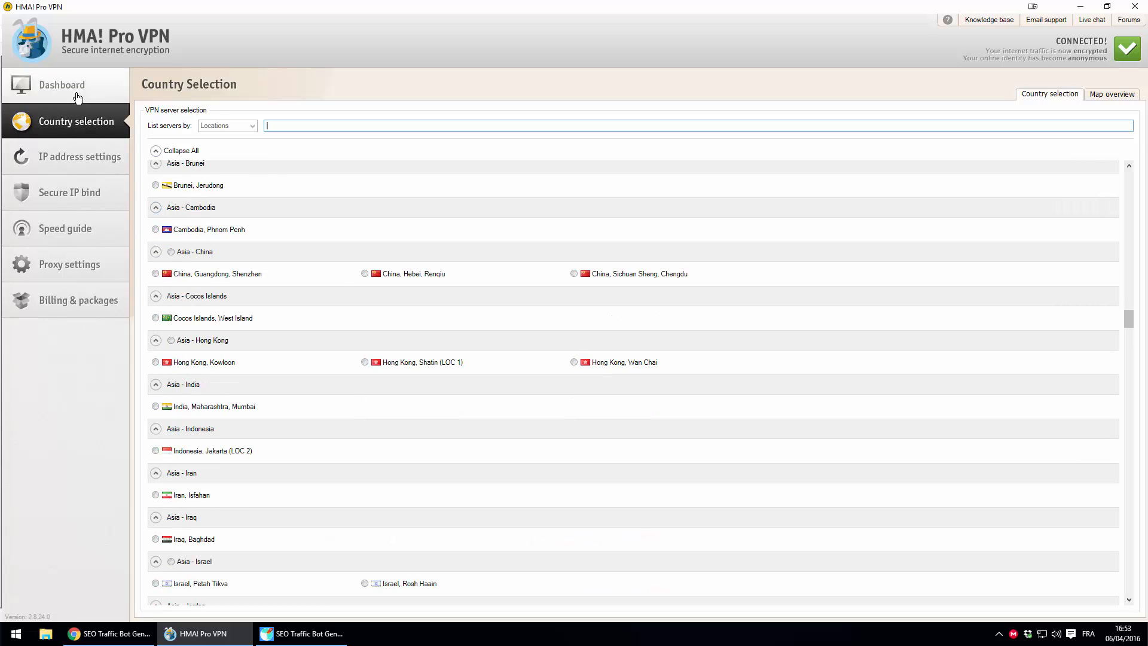
click(78, 98)
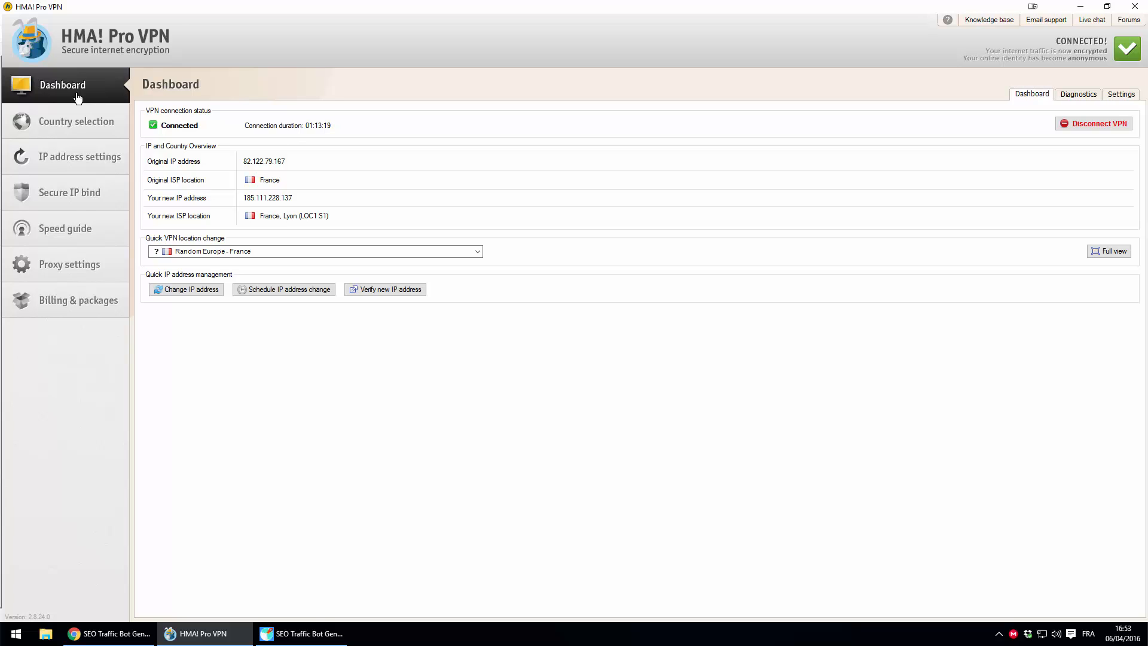
- Switch to SEO Traffic Bot Generator and name the new campaign "Campaign 1"
click(325, 633)
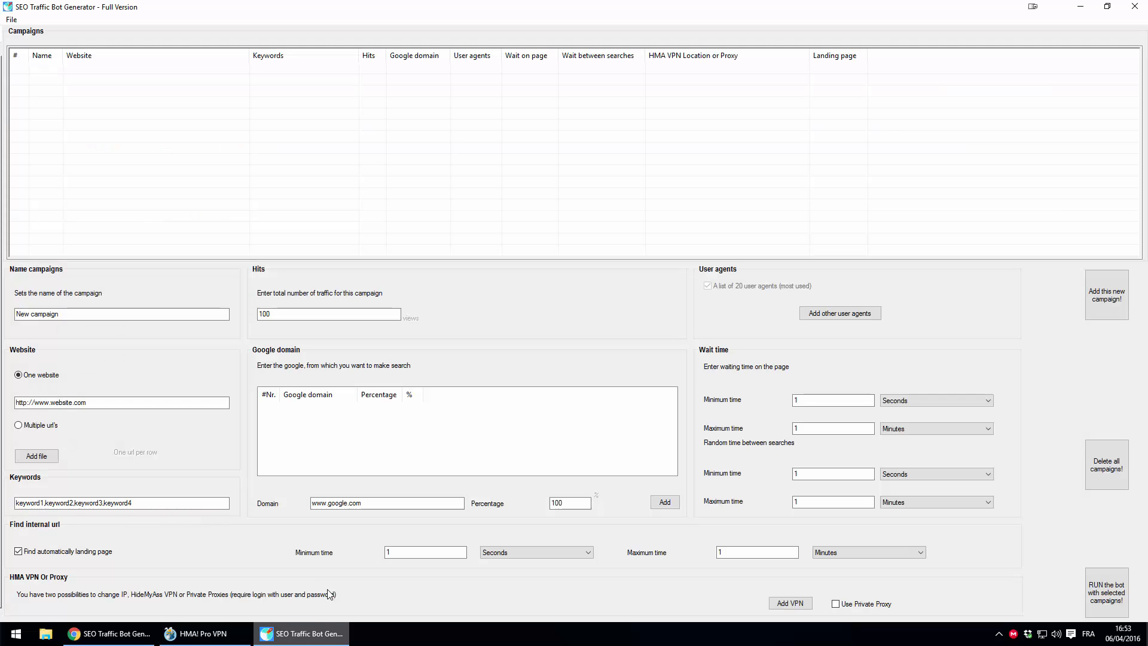
click(334, 508)
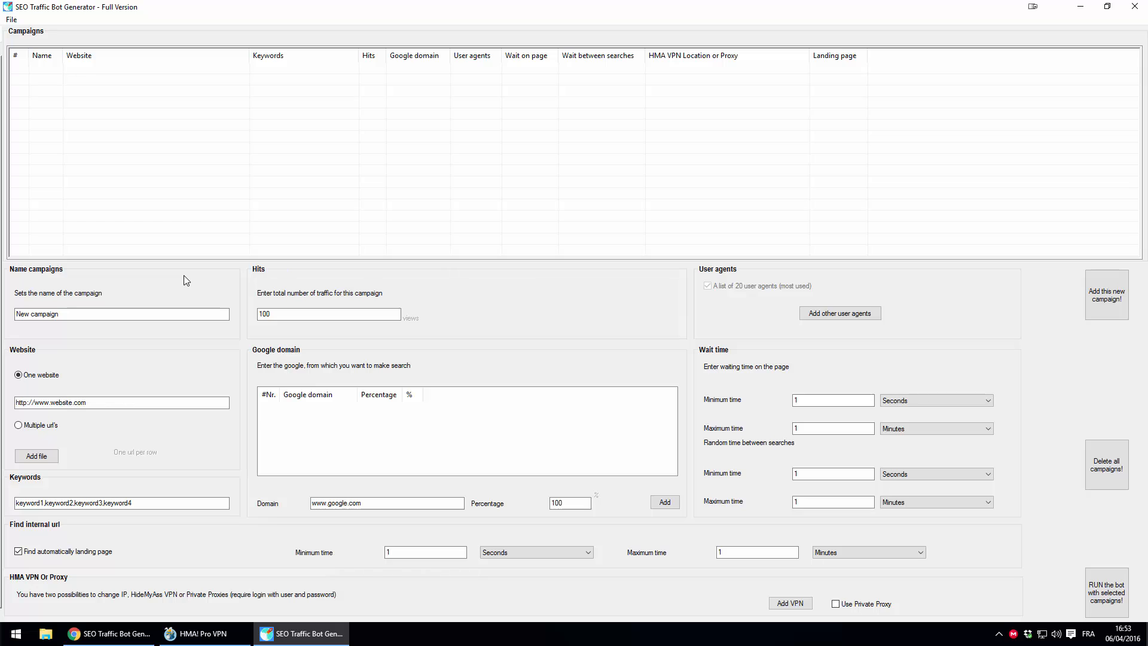
click(97, 314)
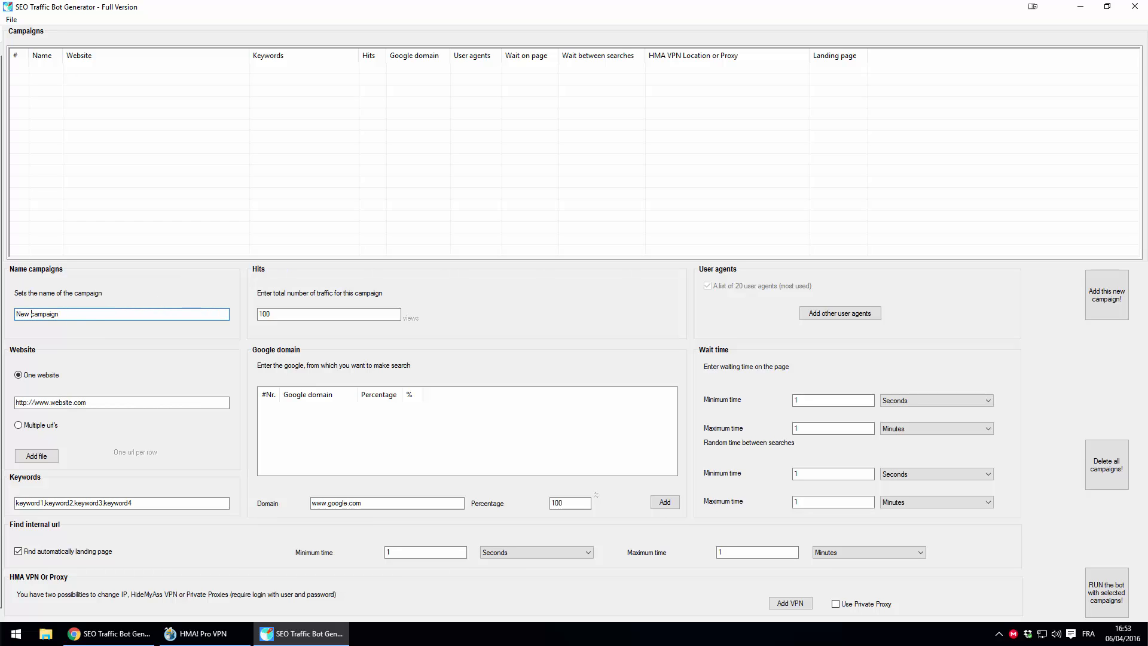
drag(32, 314, 2, 313)
key(Delete)
key(Delete)
text(C)
text( 1)
click(287, 313)
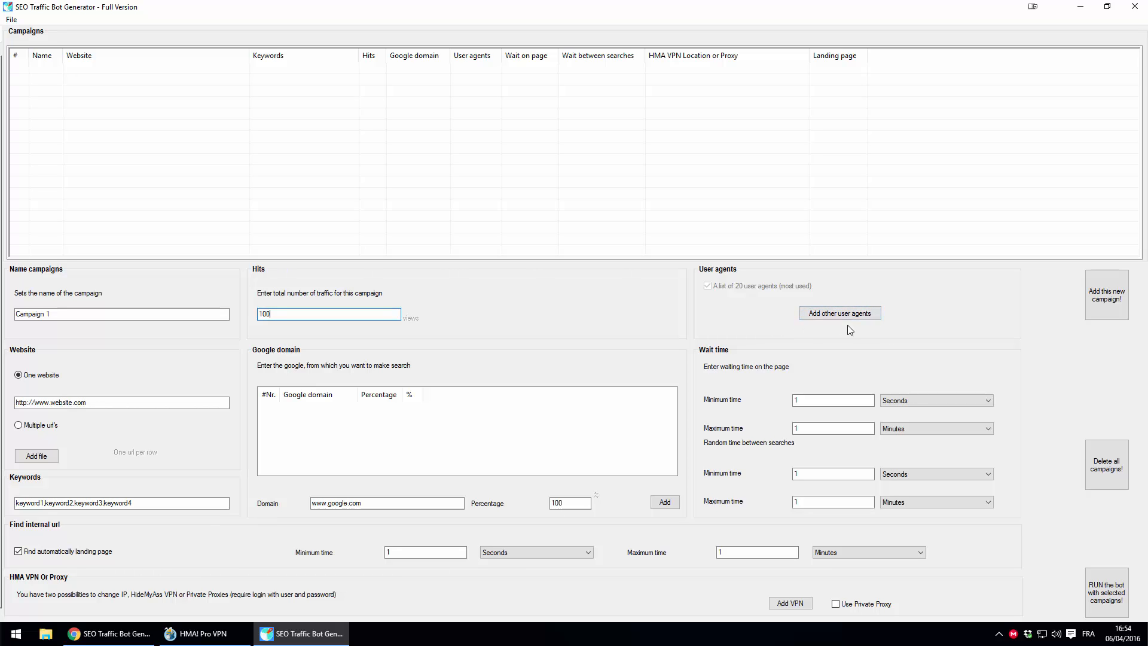
drag(51, 402, 124, 403)
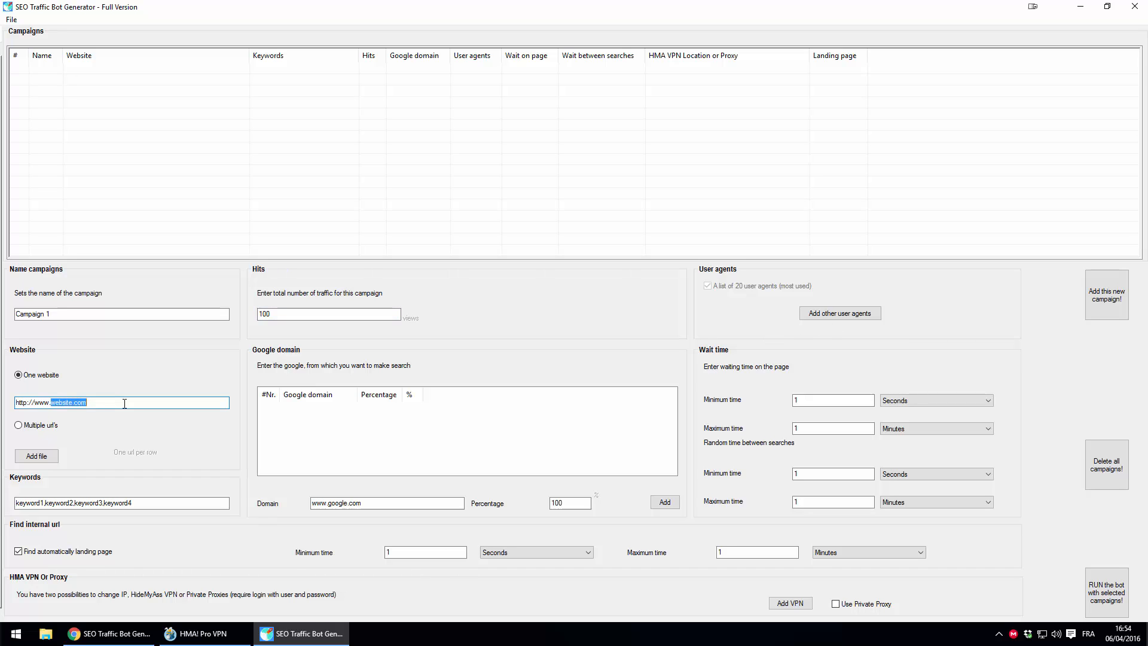
text(pastaregal.fr)
click(43, 457)
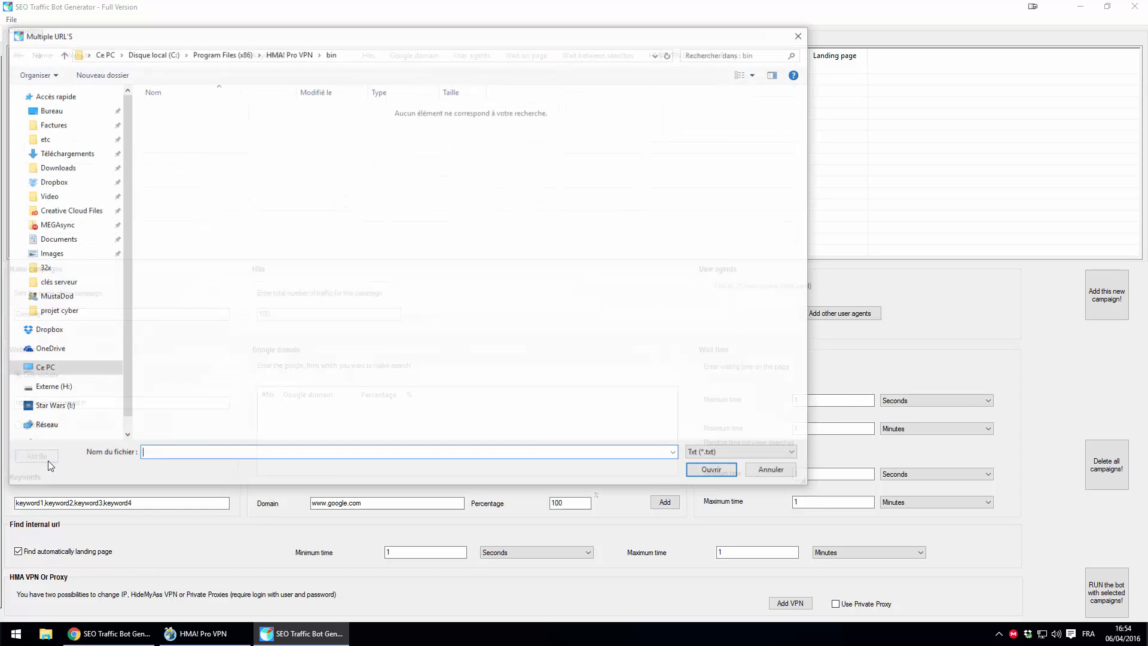
click(773, 471)
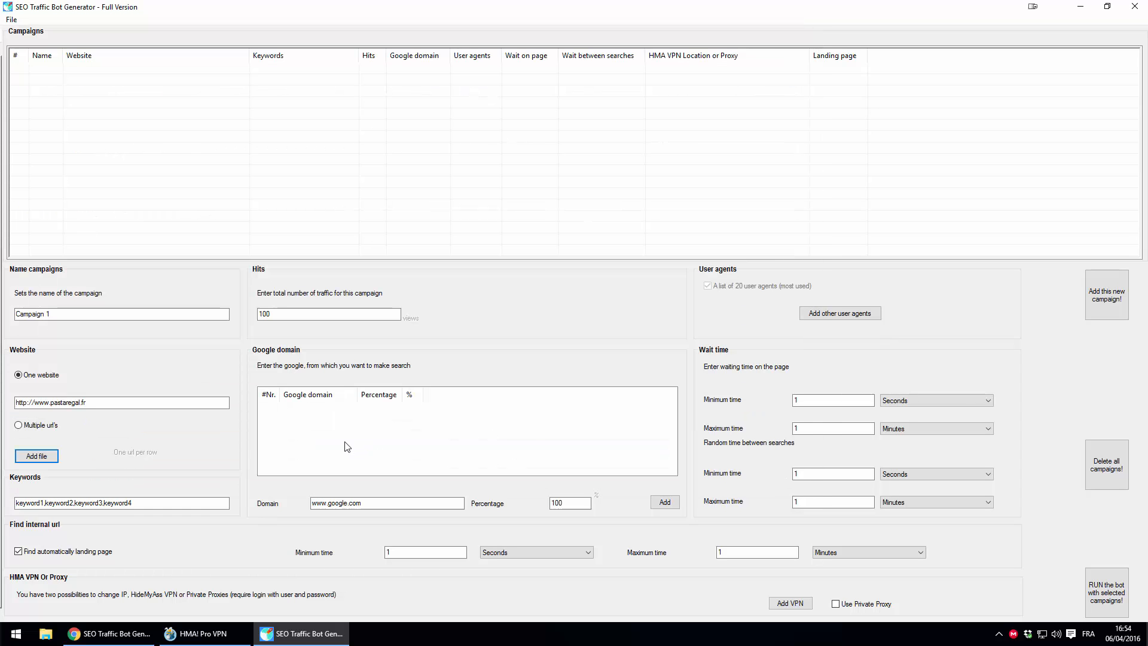
- Replace the placeholder keywords with "pastaregal"
click(348, 437)
drag(149, 502, 9, 506)
text(pastaregal)
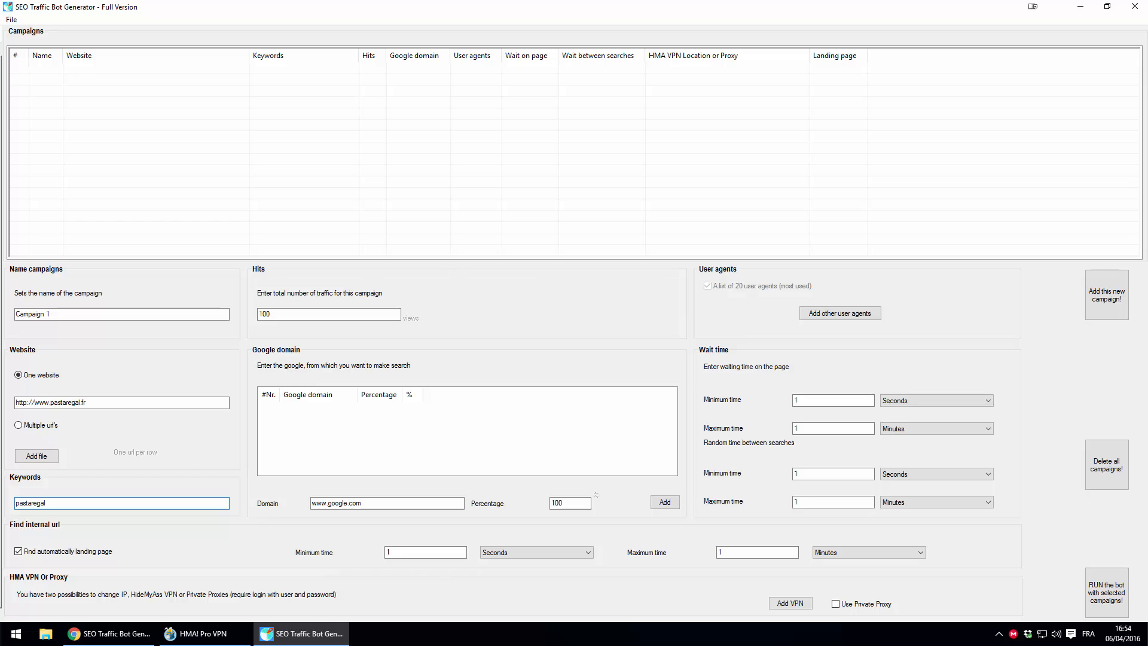
click(398, 502)
drag(371, 504, 350, 507)
text(fr)
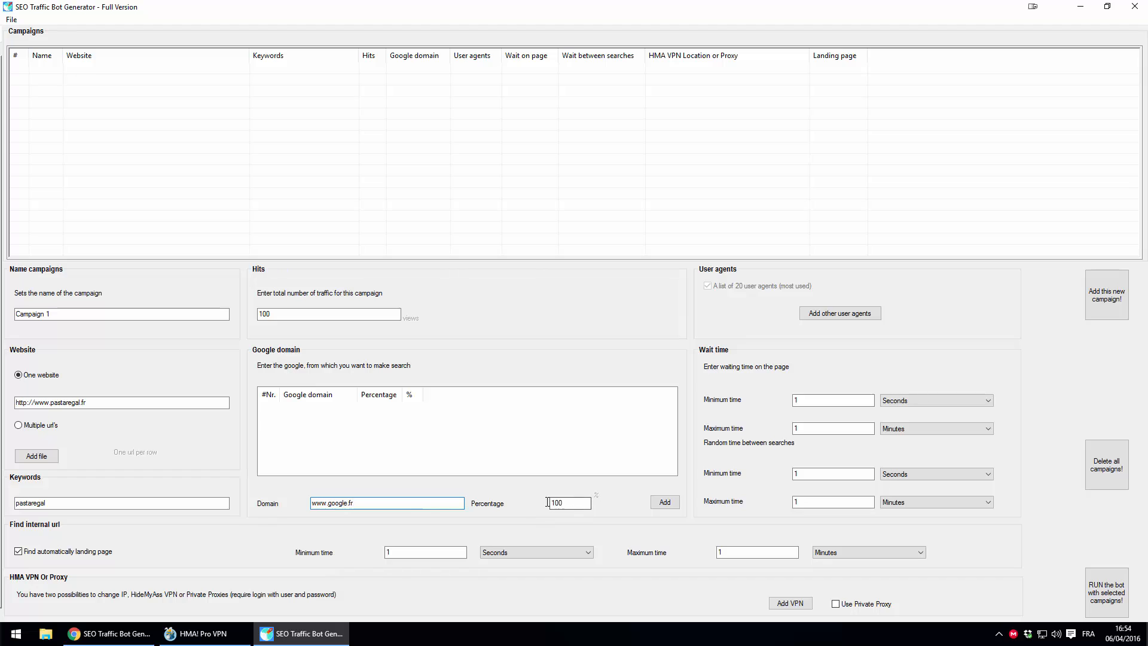
double_click(571, 500)
text(50)
click(658, 503)
click(349, 502)
double_click(349, 502)
text(com)
click(658, 504)
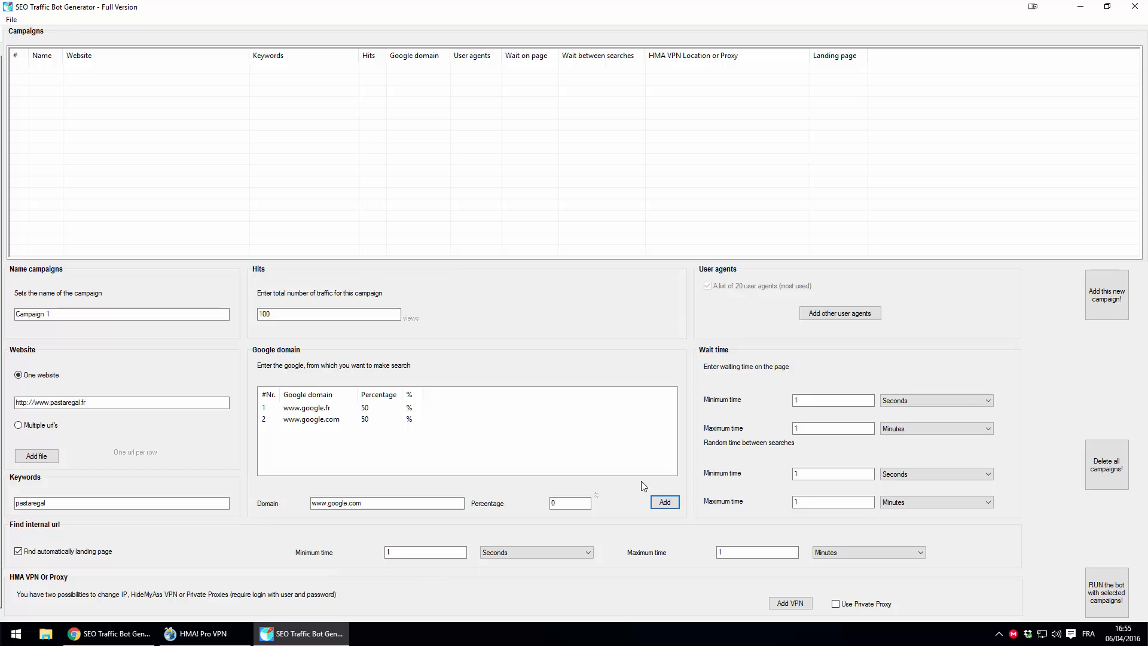
- Review the page wait times, the random time between searches, the total hits and the internal URL times
click(814, 400)
click(814, 399)
click(804, 428)
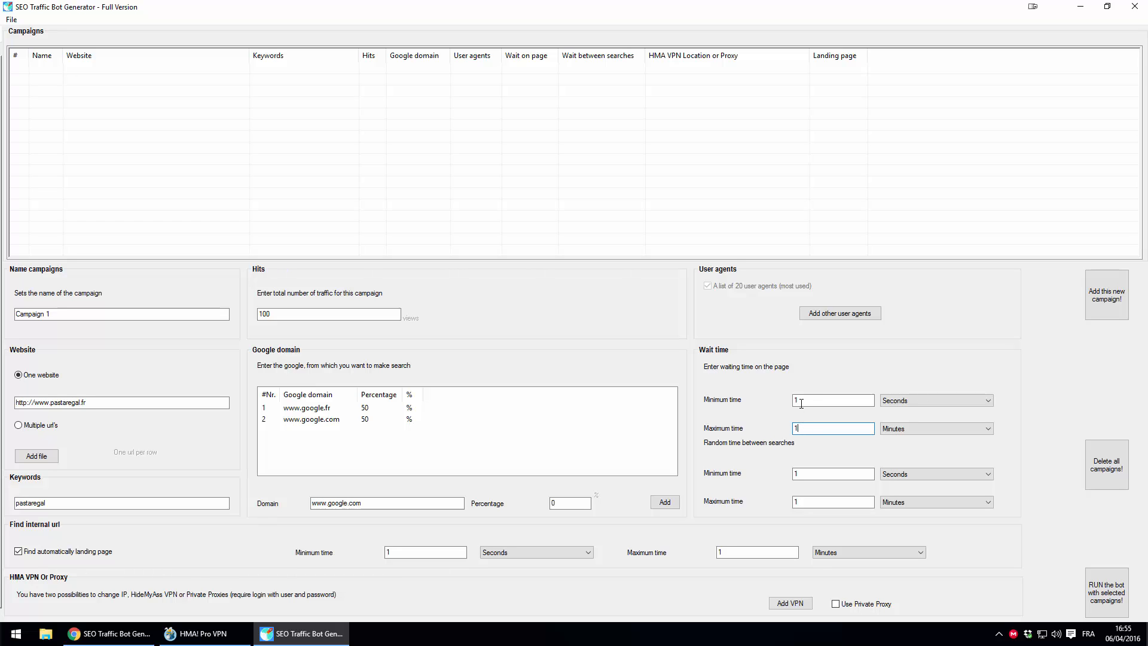
double_click(800, 473)
double_click(280, 314)
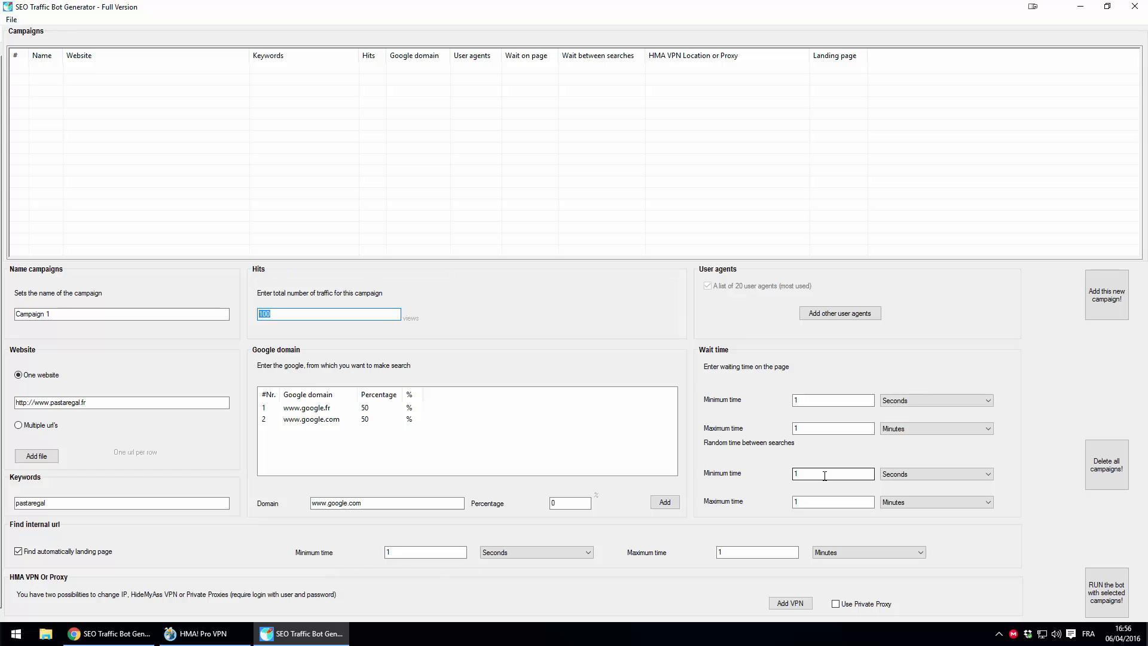
click(823, 501)
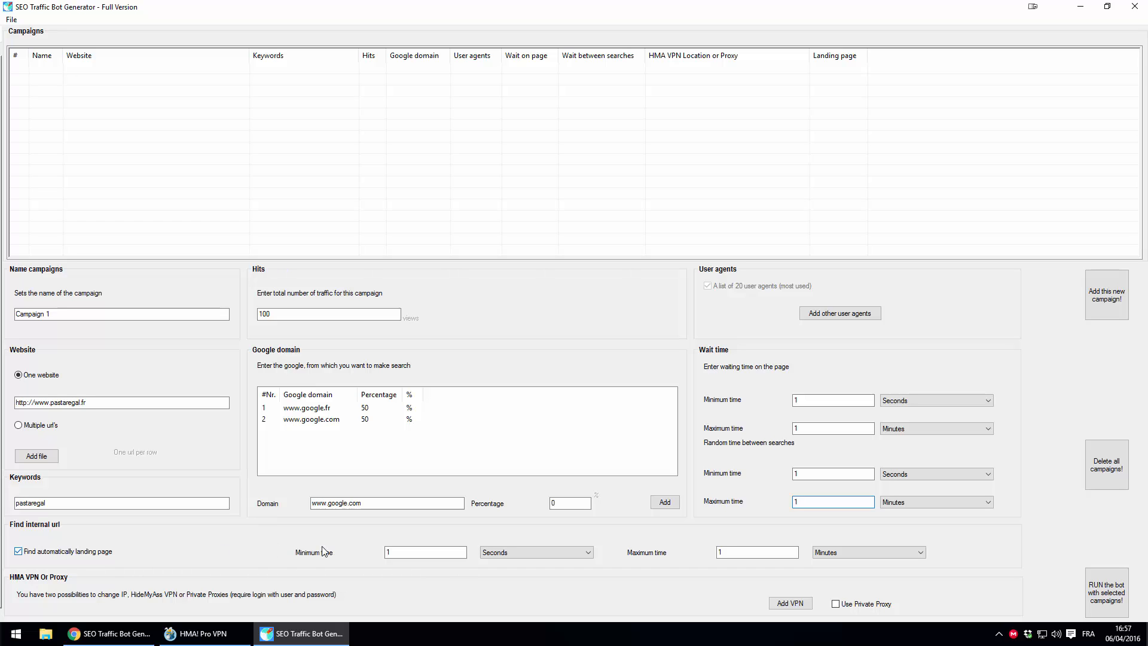
click(391, 553)
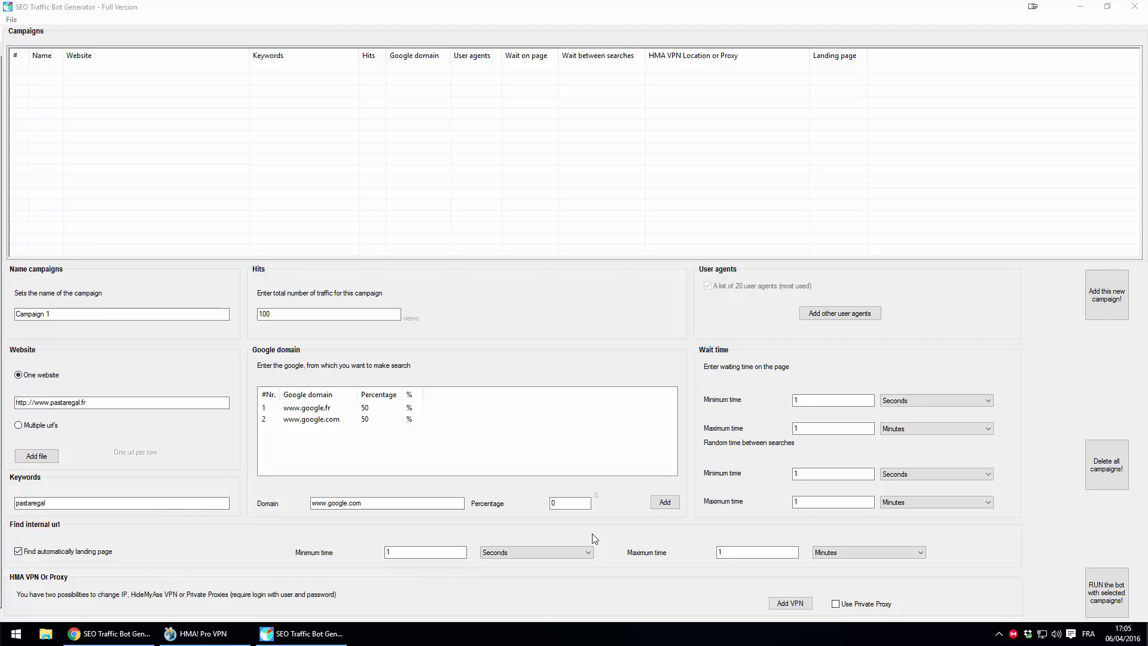
- Assign HMA! Pro VPN.exe as the campaign's VPN and add the configured campaign to the campaign list
click(786, 604)
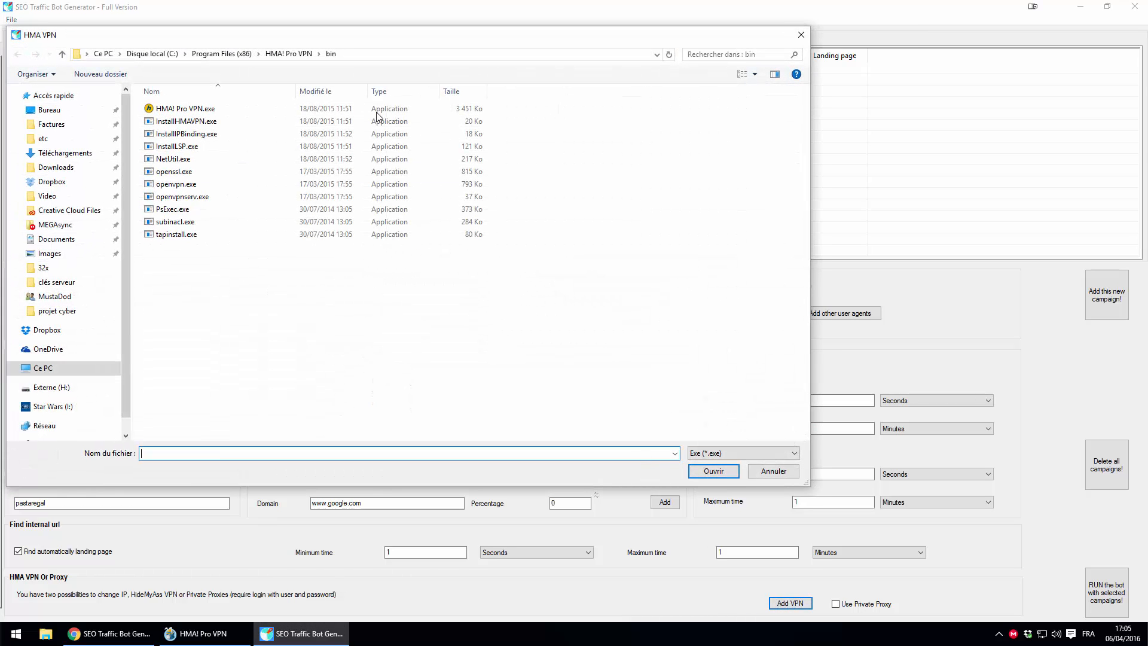
double_click(186, 109)
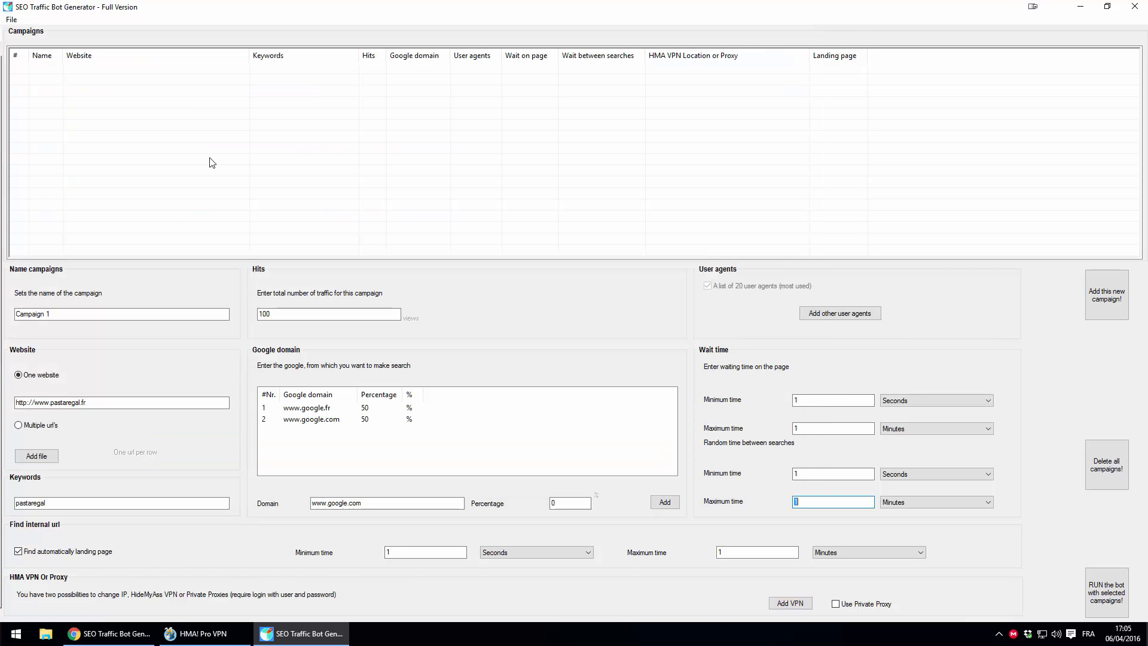
click(790, 602)
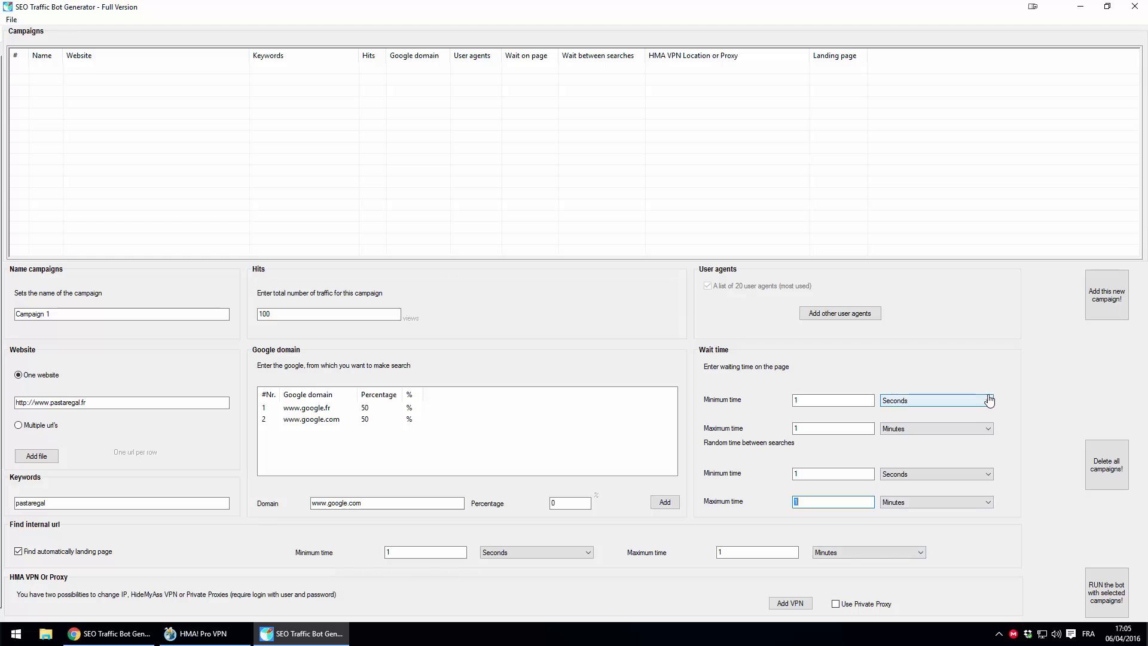
click(1112, 310)
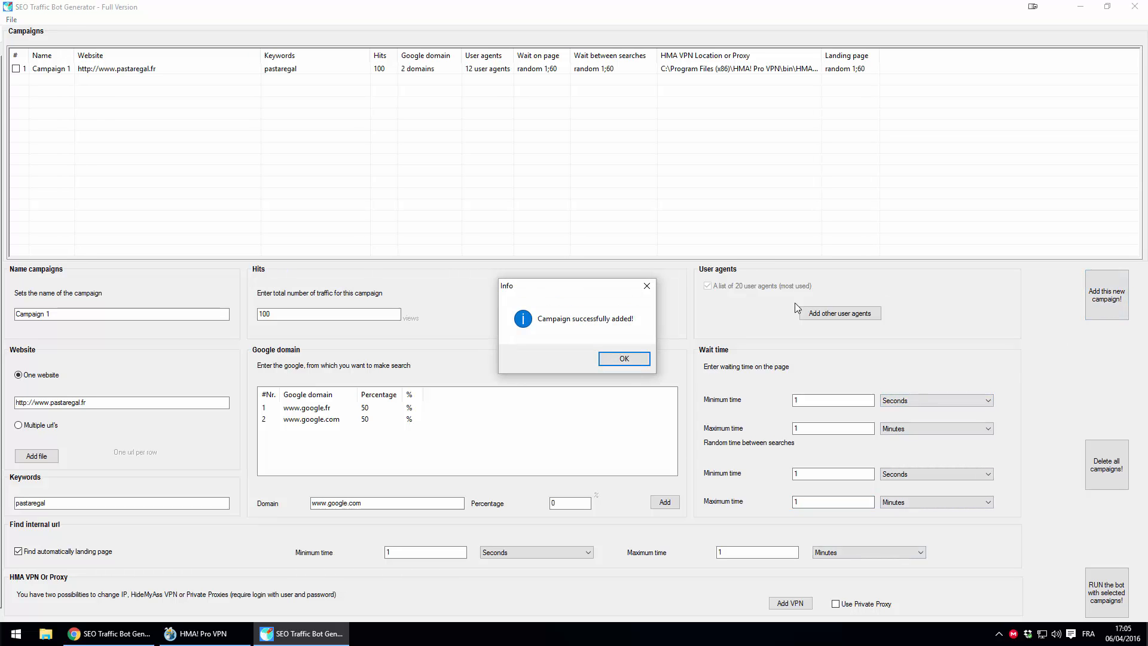
click(624, 358)
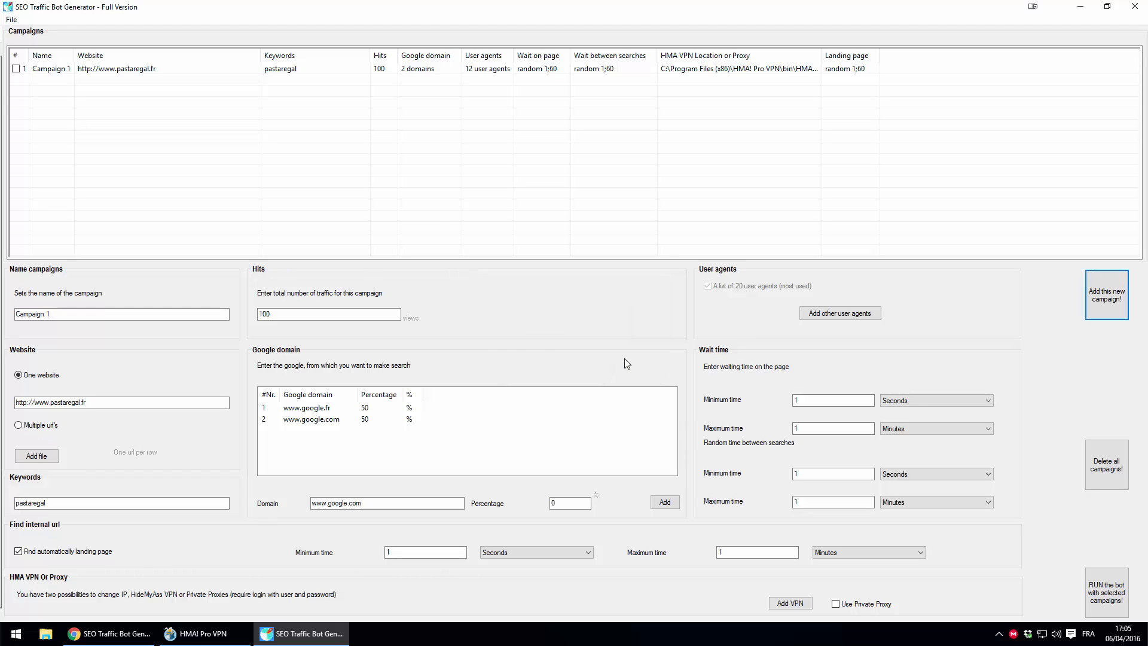
- Select Campaign 1, launch the bot for it, maximize the bot window and start the run
click(17, 69)
click(1109, 594)
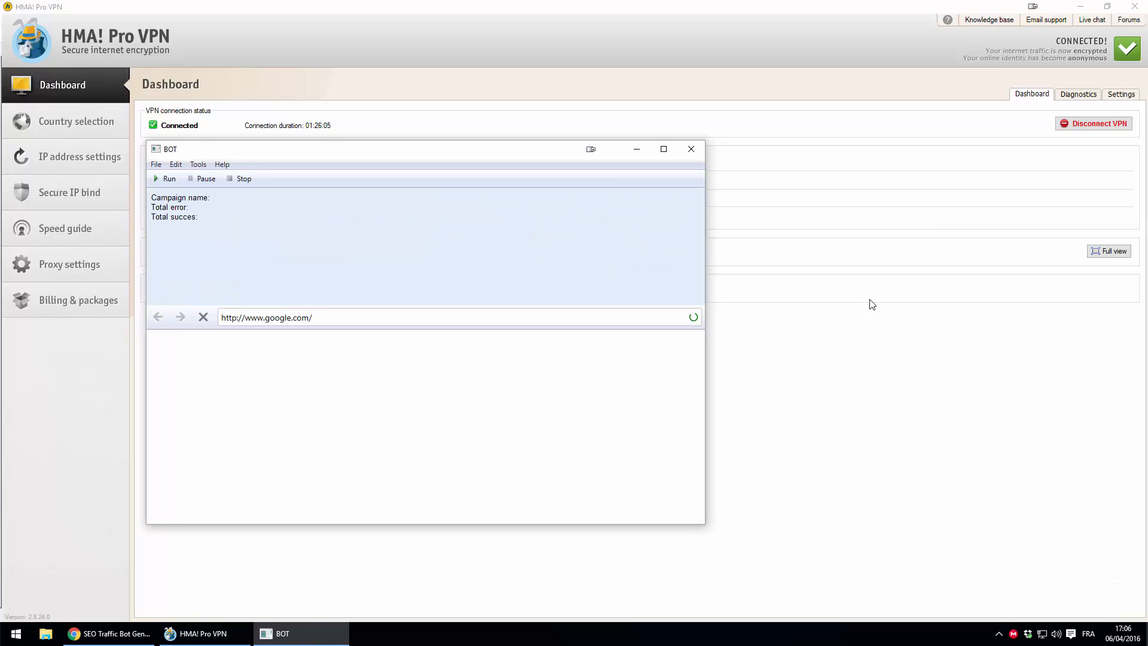
click(663, 149)
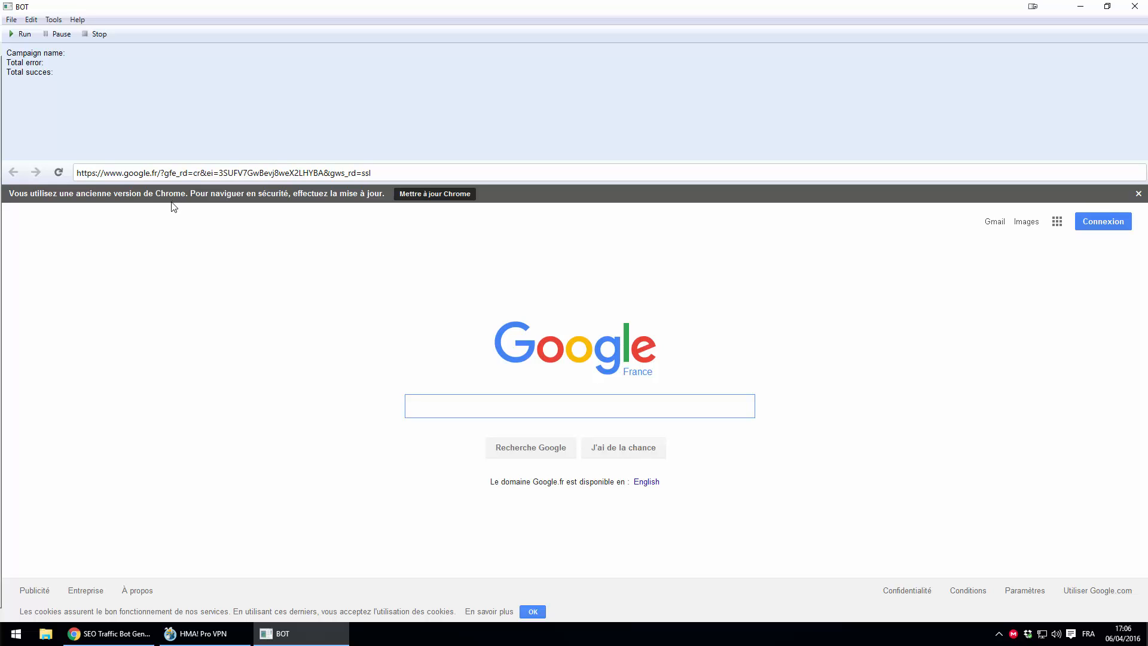
click(24, 35)
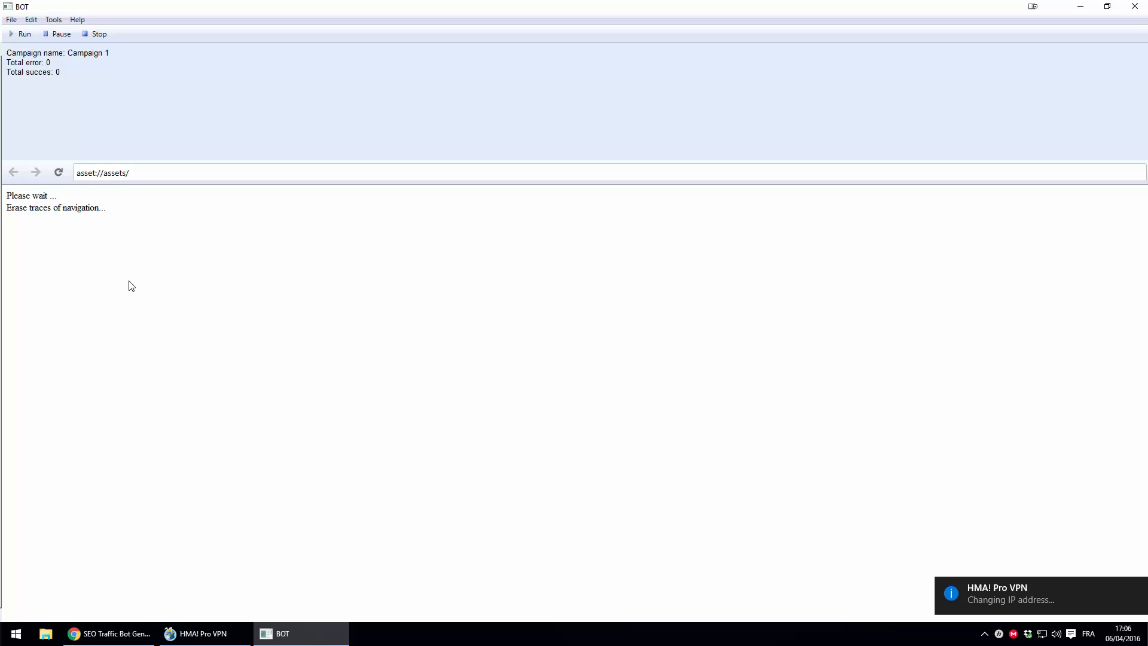
- Check the new IP address and location in HMA! Pro VPN, and return to the running bot
click(174, 637)
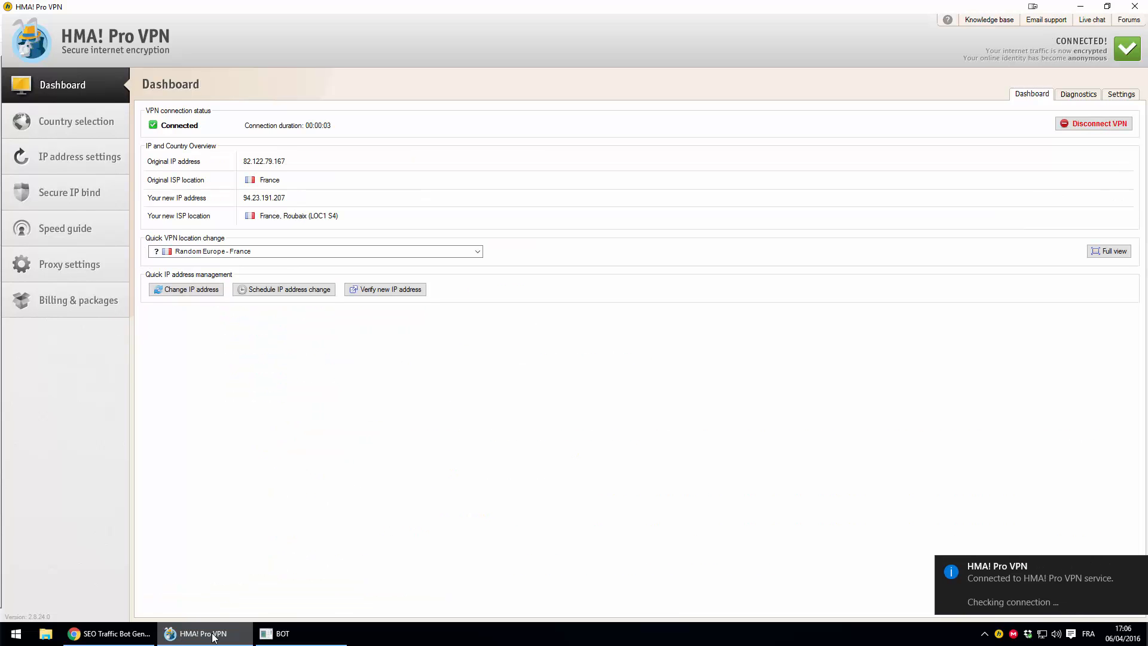
click(277, 640)
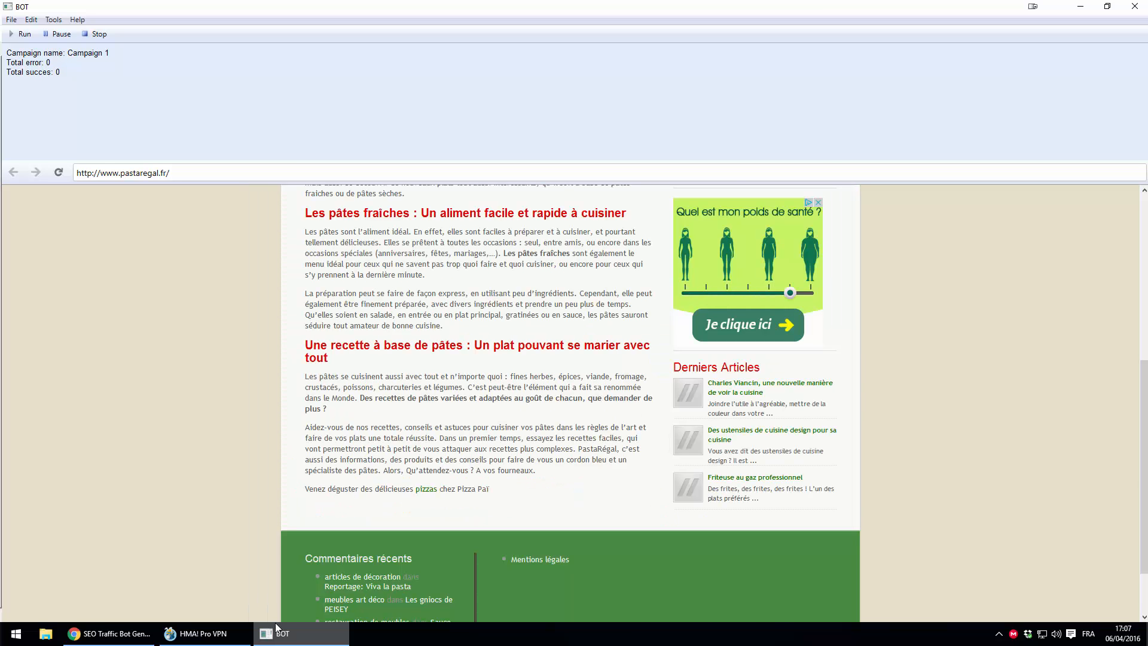
- Switch to Google Analytics in the browser and check the site's real-time traffic sources for the bot's visit
click(134, 637)
click(49, 3)
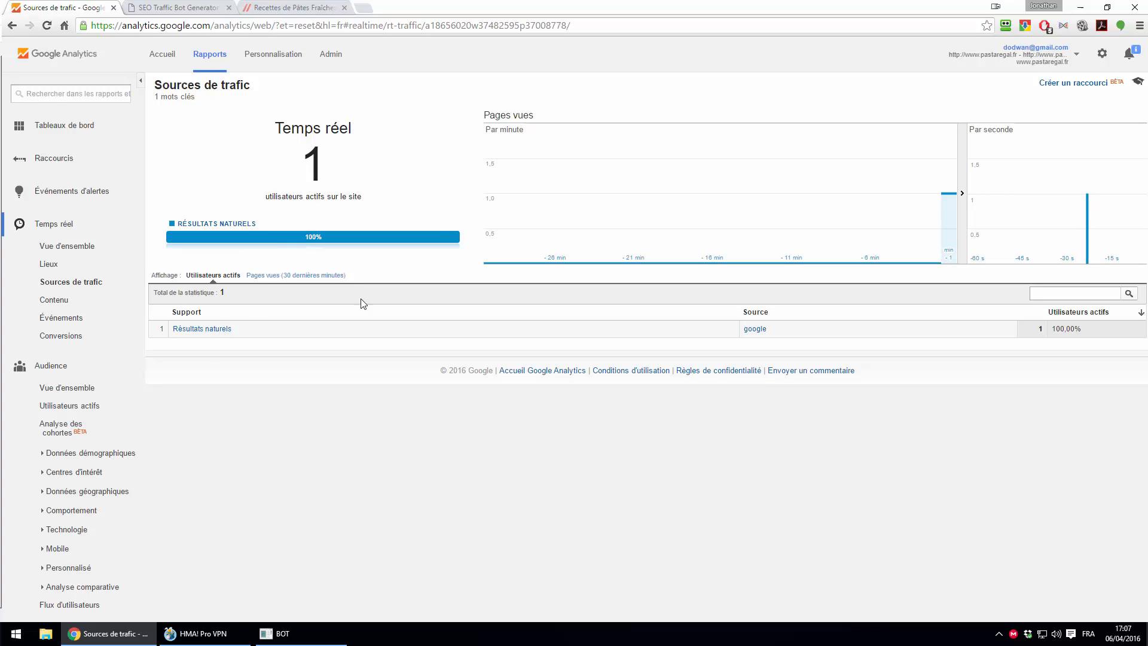
click(318, 644)
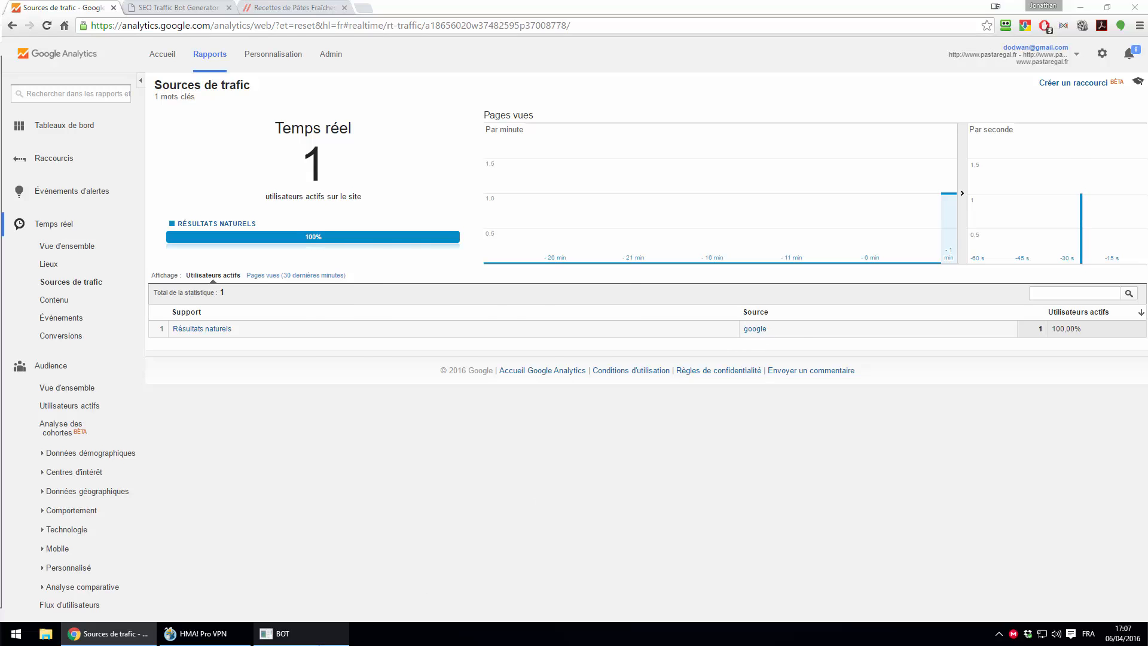